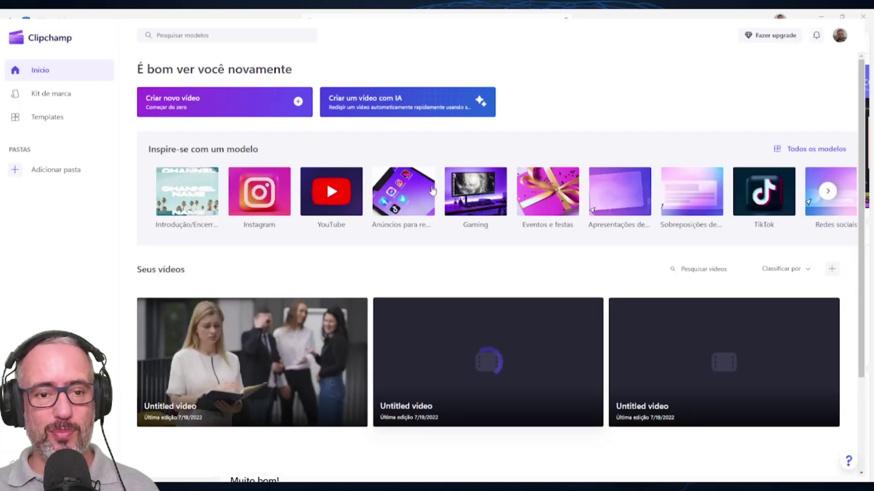
Start a new AI-generated video and name the project "intro inteligência artificial"
click(397, 110)
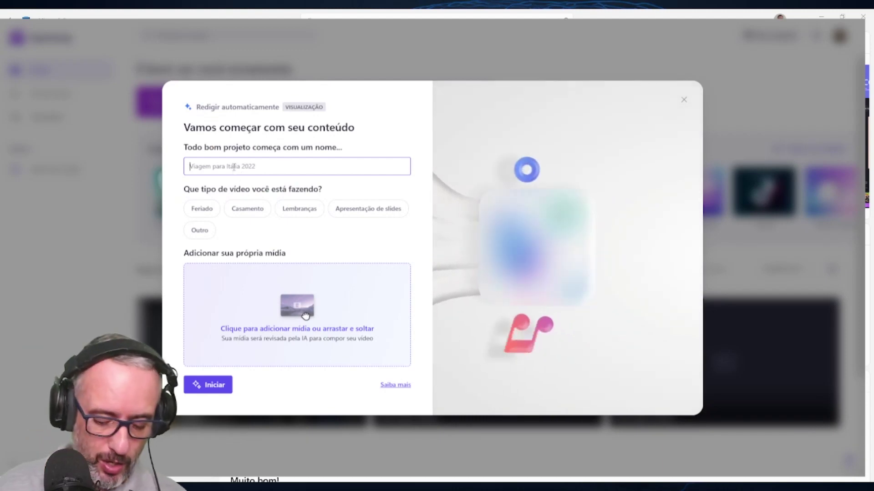
text(intro)
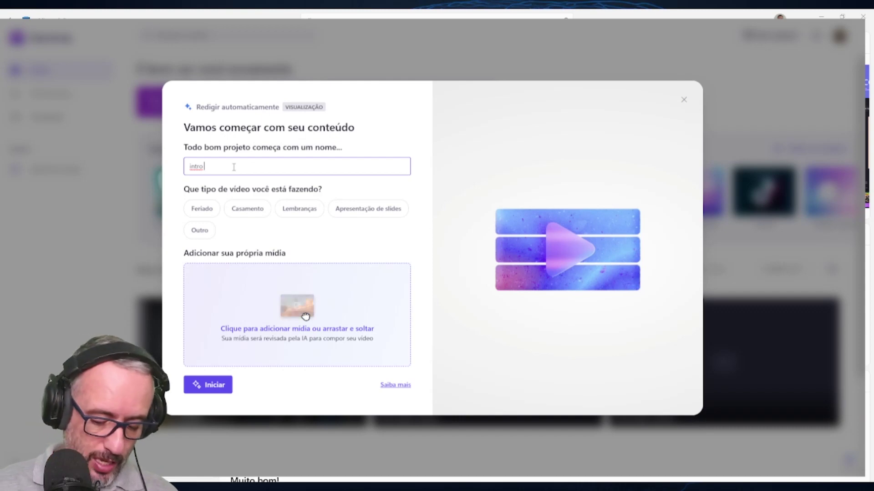
text( intelig)
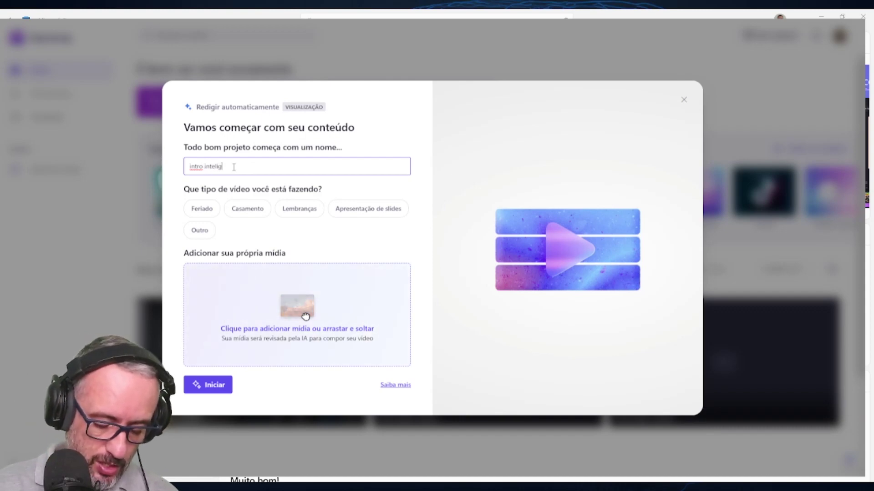
text(ência ar)
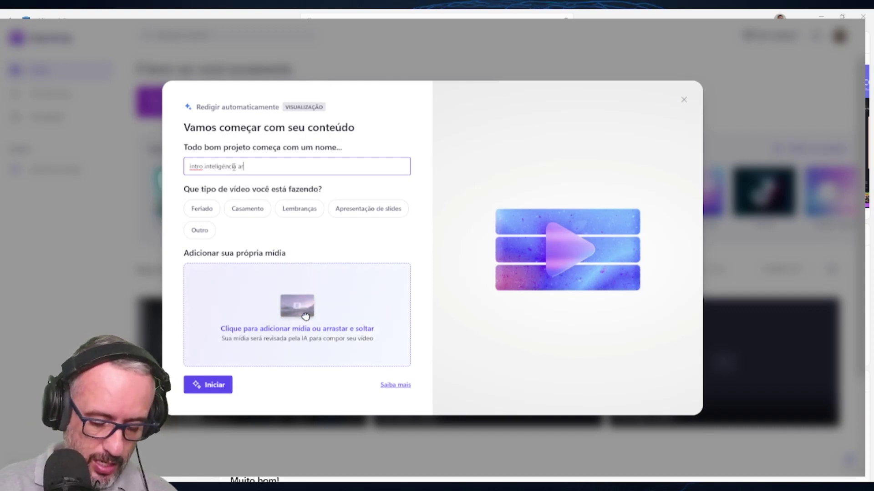
text(tificial)
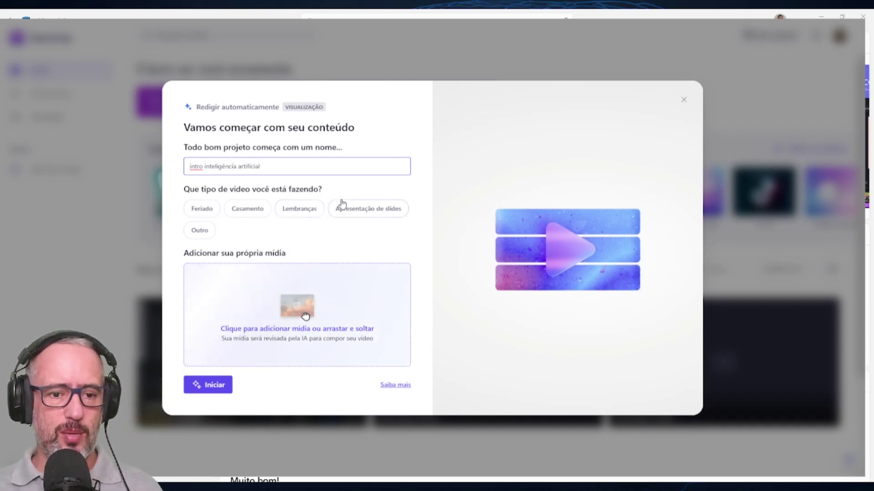
Set the video type to Outro with the description "A inteligência artificial", add four media files of your own and start the generation
click(199, 233)
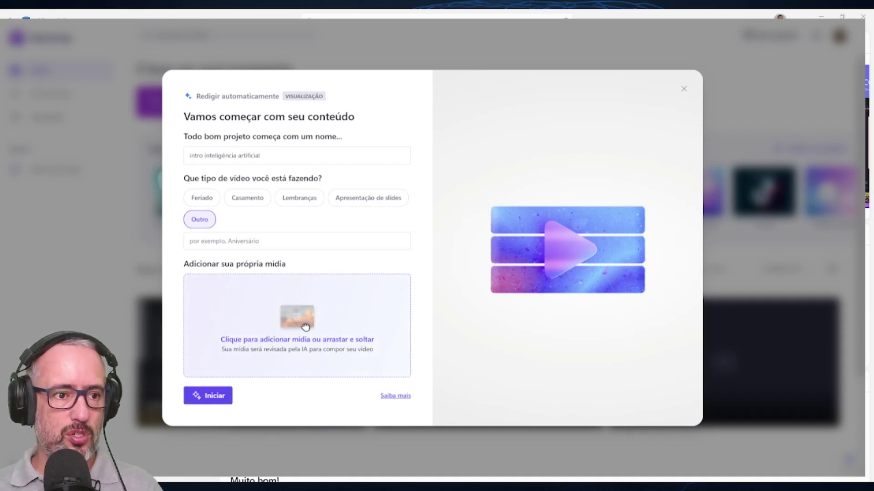
drag(305, 327, 305, 328)
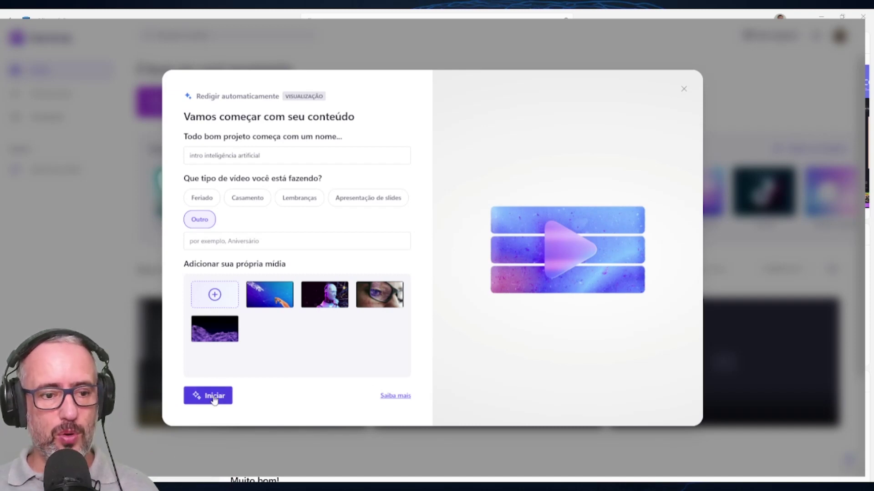
click(279, 242)
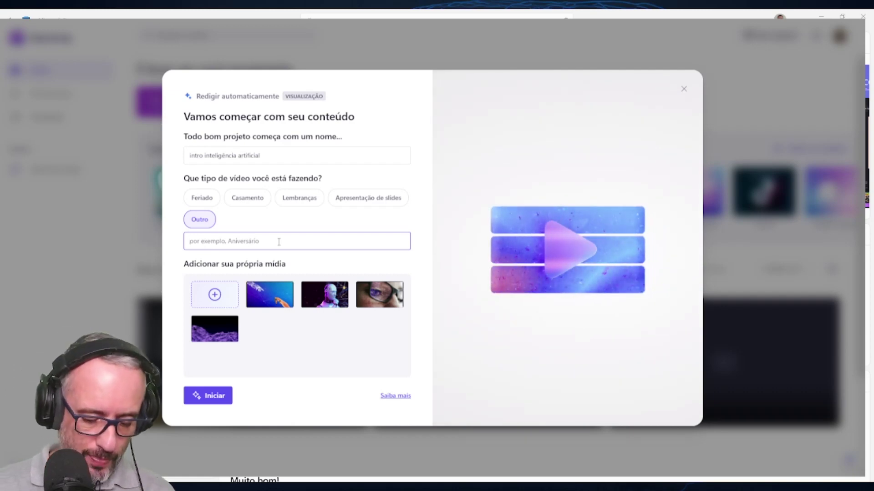
text(A inte)
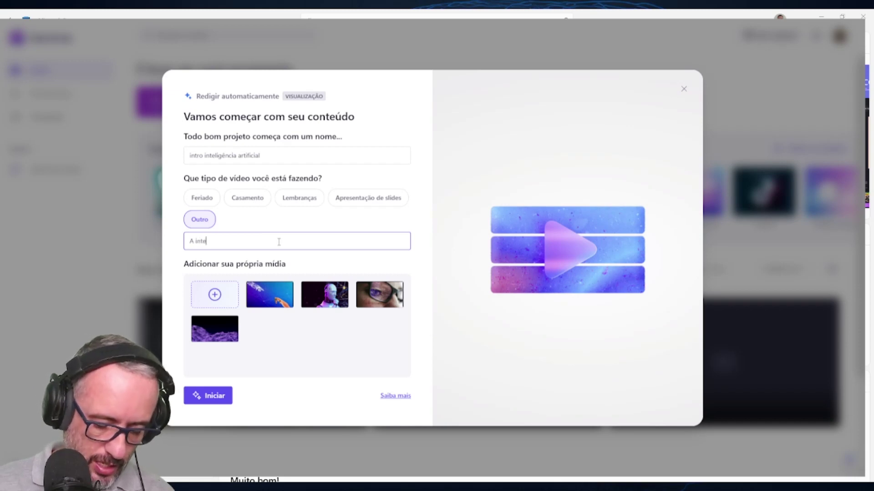
text(ligênc)
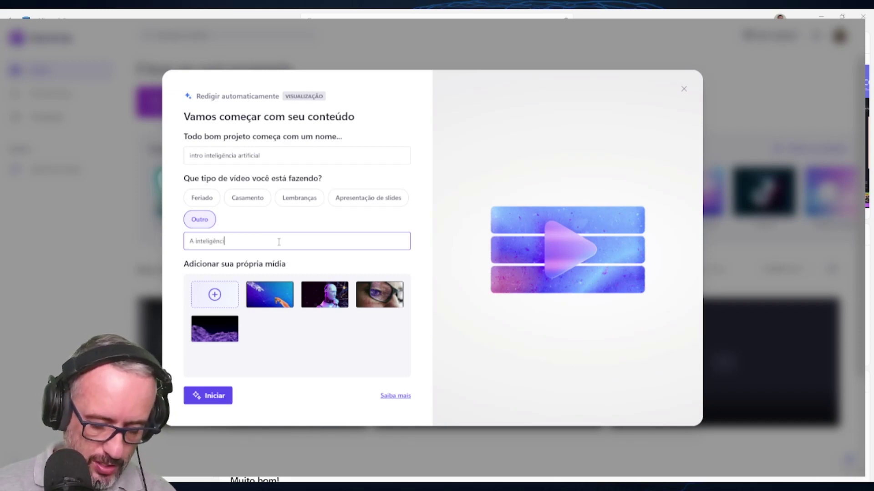
text(ia artificial)
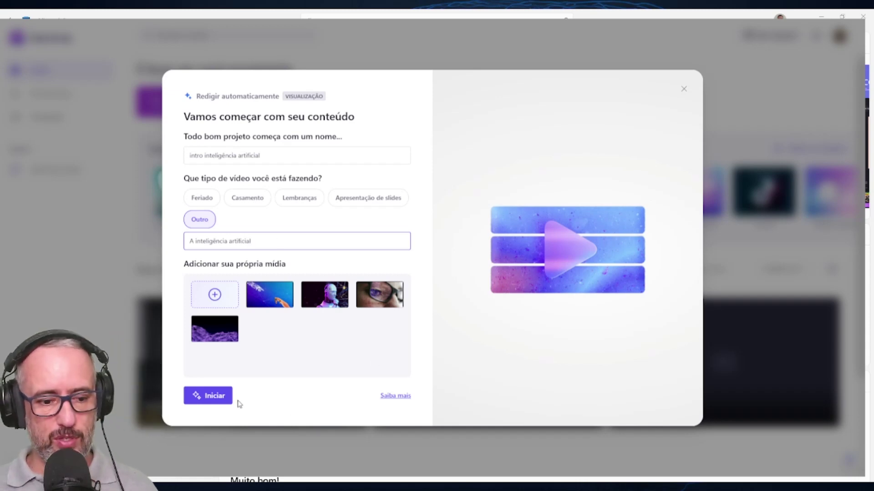
click(222, 399)
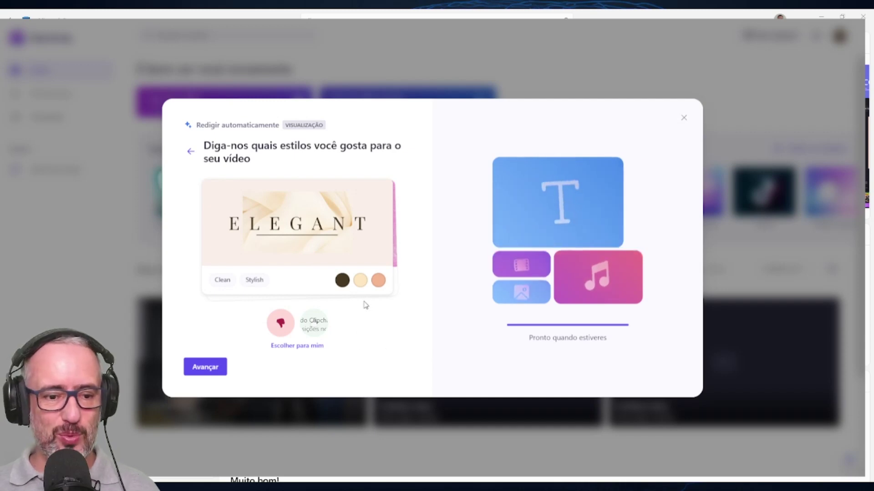
Reject the suggested video styles until Editorial is offered, and continue with that one
click(281, 322)
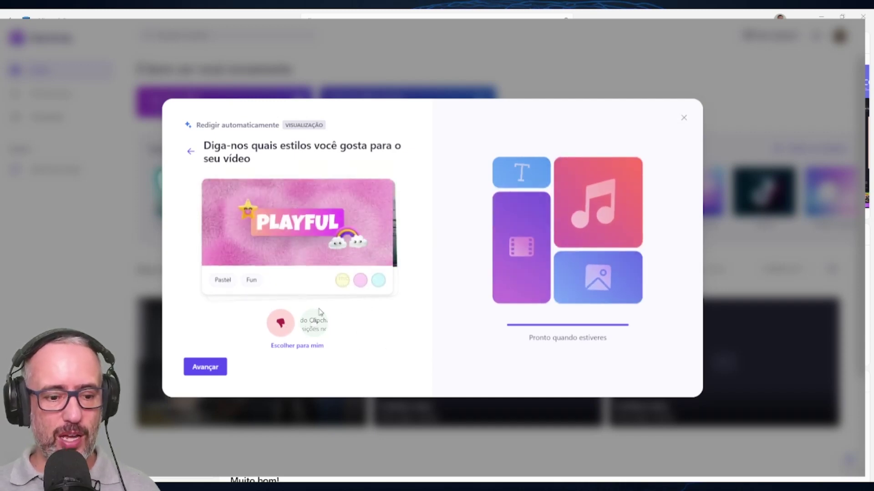
click(285, 332)
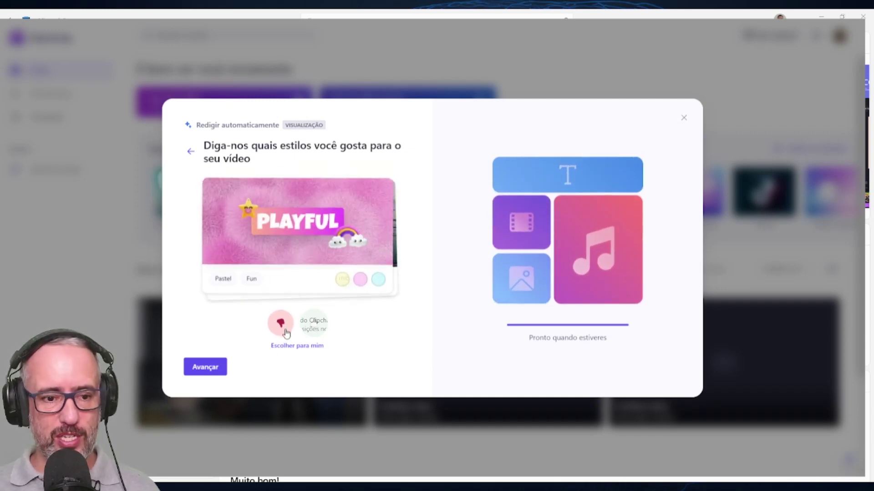
click(280, 324)
click(280, 324)
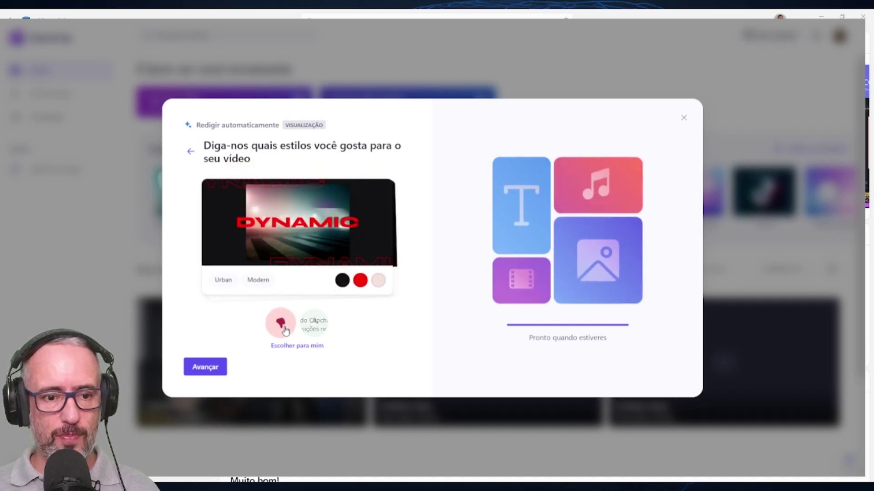
click(284, 328)
click(284, 327)
click(284, 327)
click(284, 328)
click(285, 327)
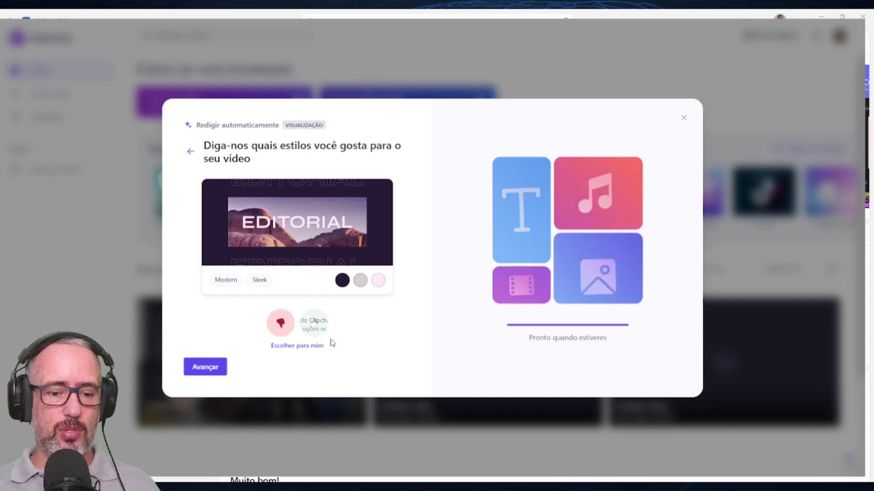
click(214, 367)
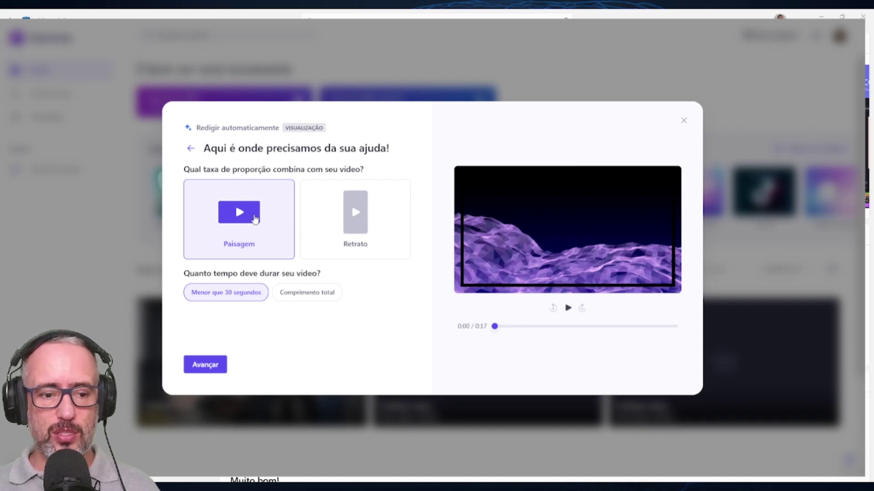
Try the Retrato aspect ratio, set the video back to Paisagem and continue with a length of under 30 seconds
click(357, 221)
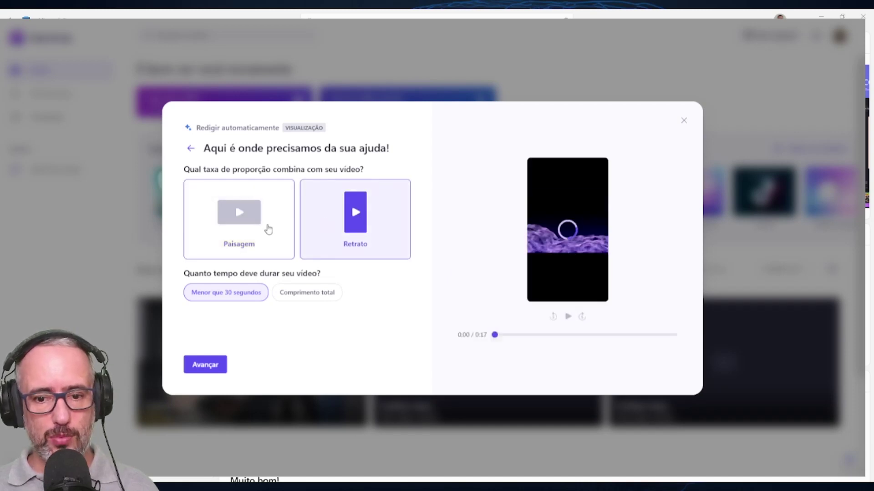
click(269, 230)
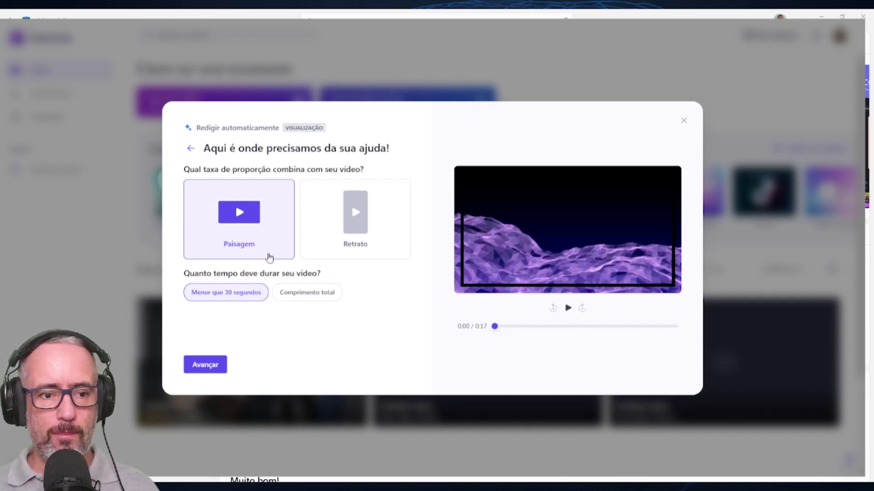
click(204, 366)
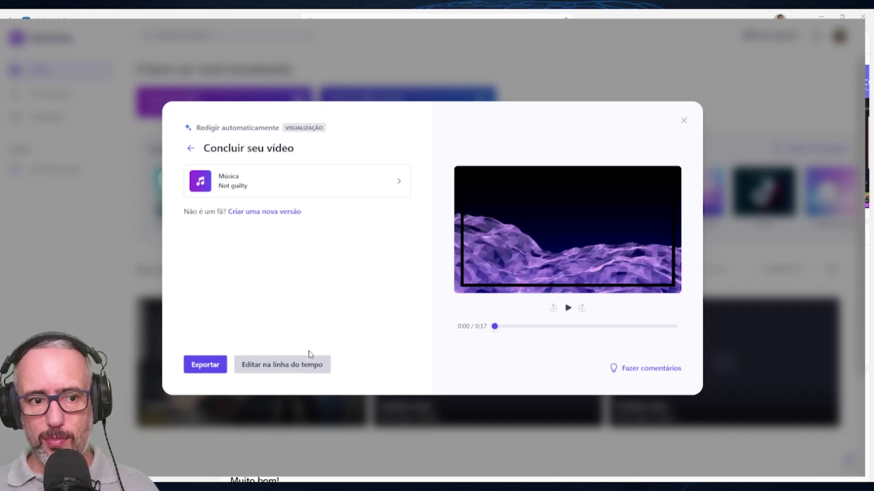
Change the background music to "Get this" and open the generated video for editing on the timeline
click(286, 188)
click(206, 205)
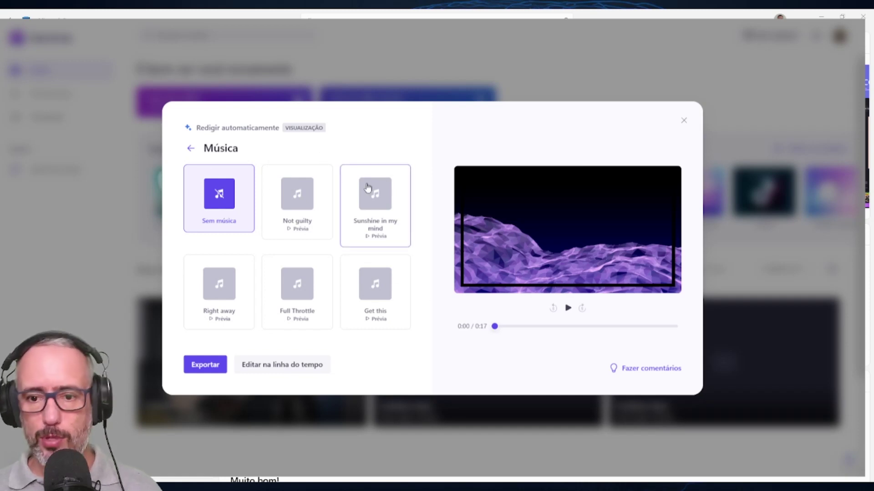
click(375, 284)
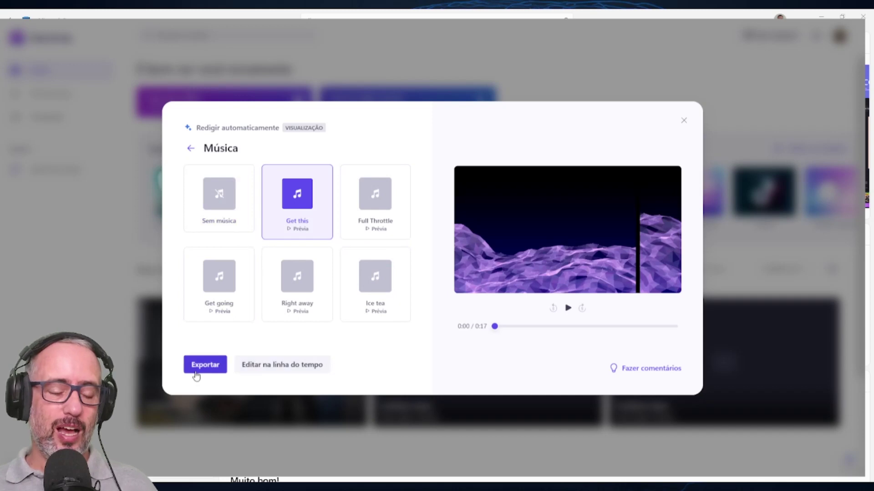
click(273, 367)
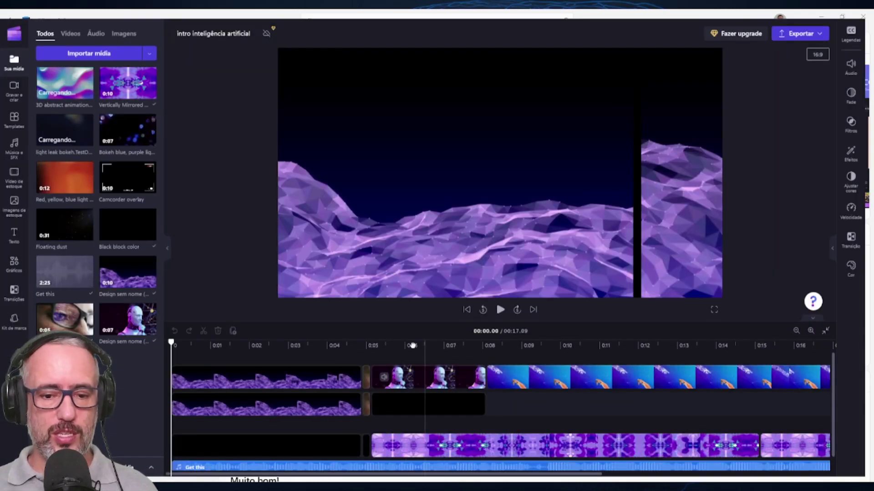
Play the generated video through to its end and check the arrangement of its clips on the timeline
click(500, 309)
click(478, 375)
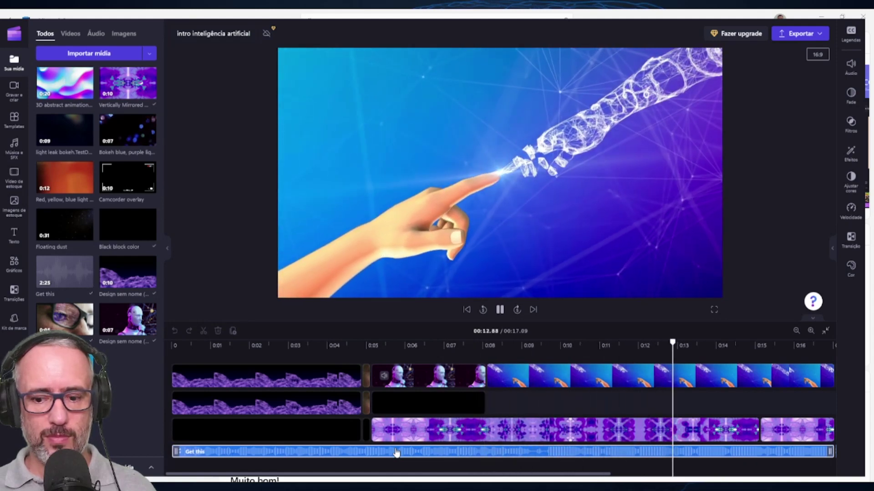
scroll(400, 404, down, 2)
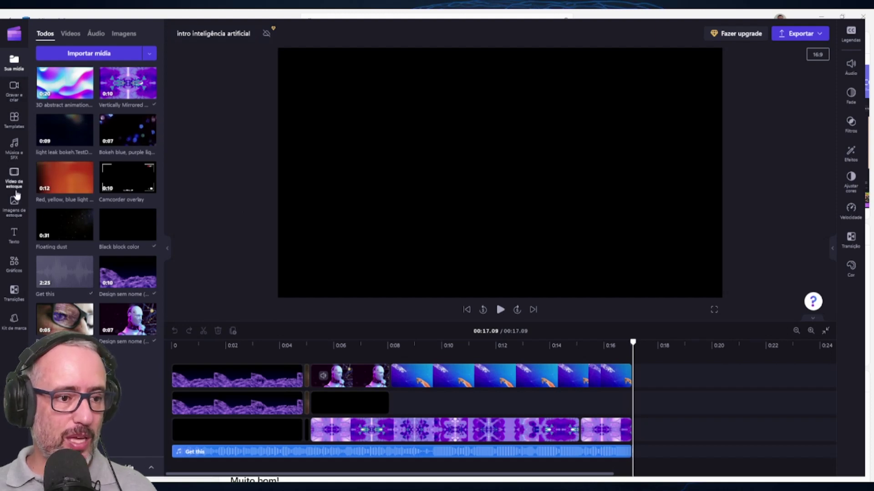
Open the text-to-speech converter and set its language to Português (Brasil)
click(13, 236)
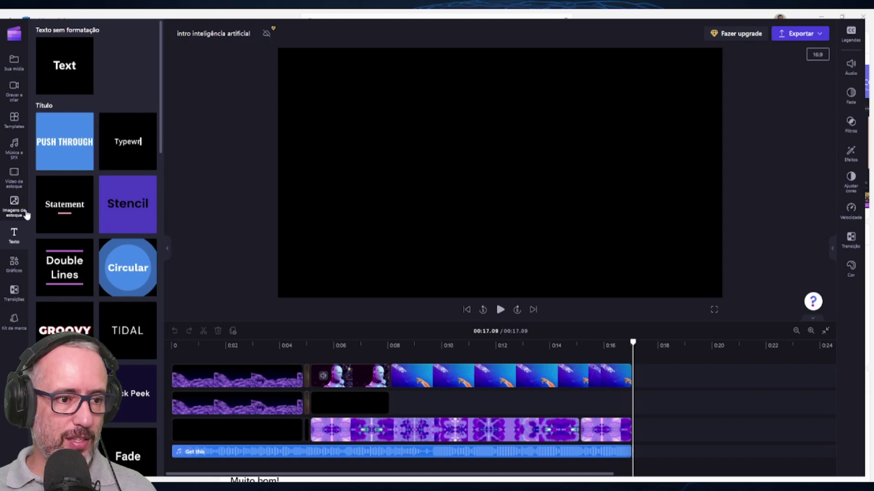
click(16, 98)
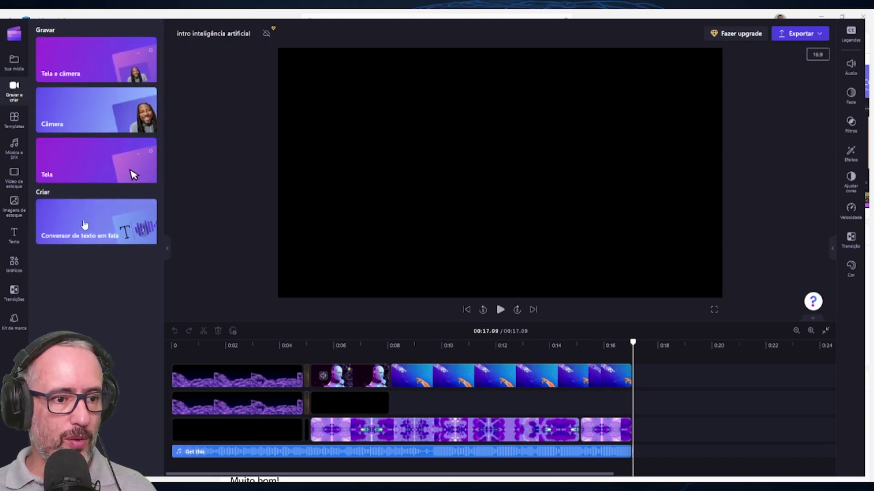
click(84, 224)
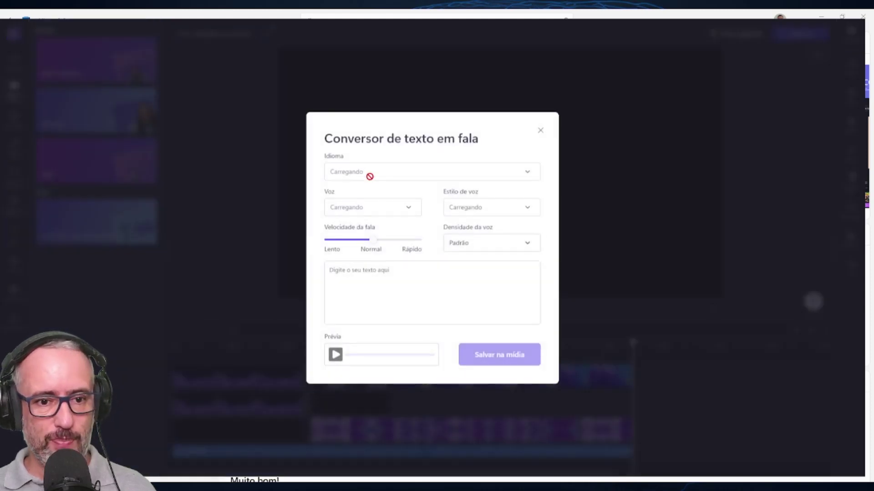
click(479, 175)
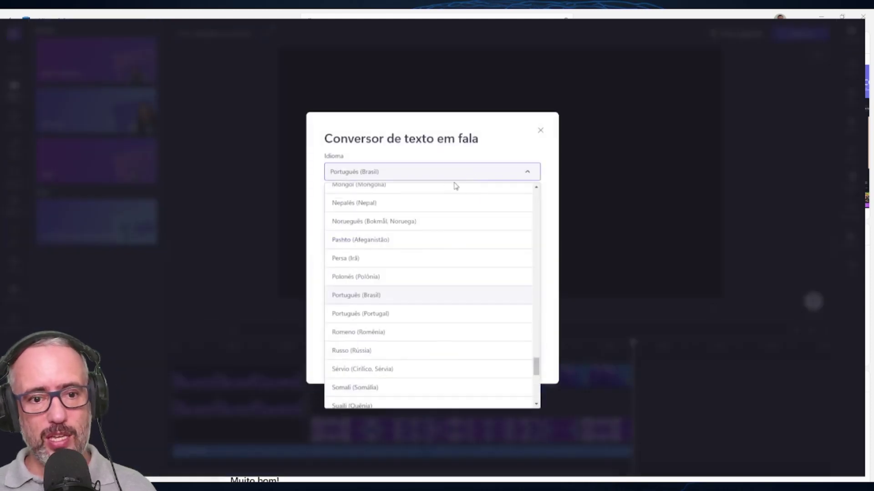
click(396, 298)
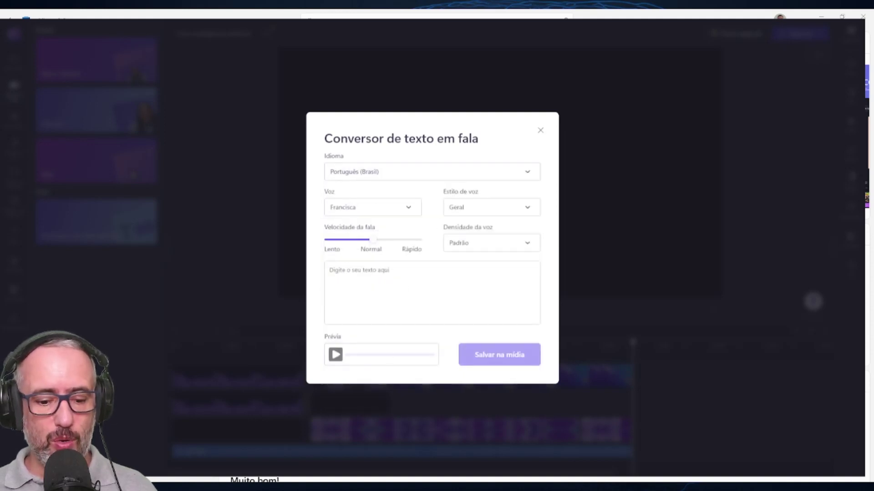
click(364, 276)
text(inteligencia artifical)
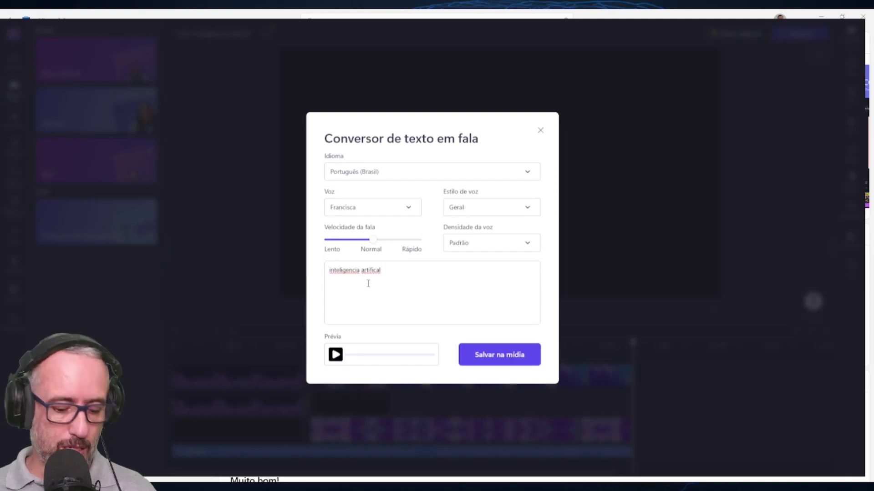
key(ctrl+a)
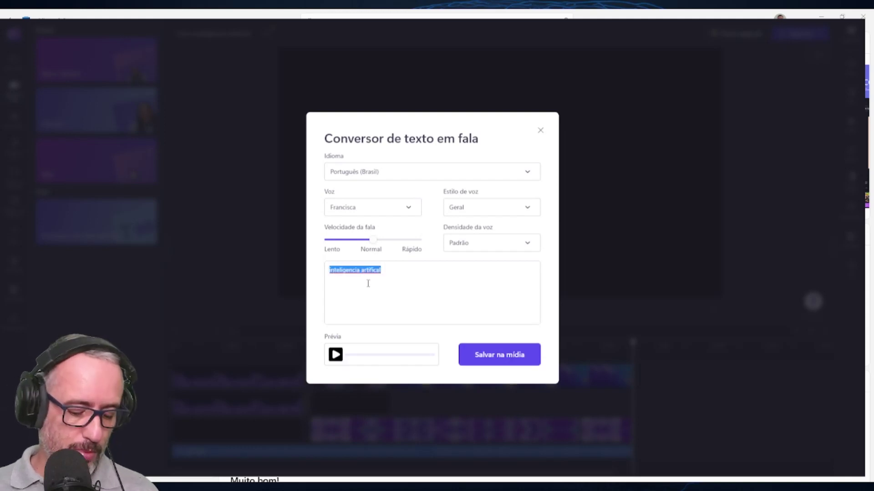
key(BackSpace)
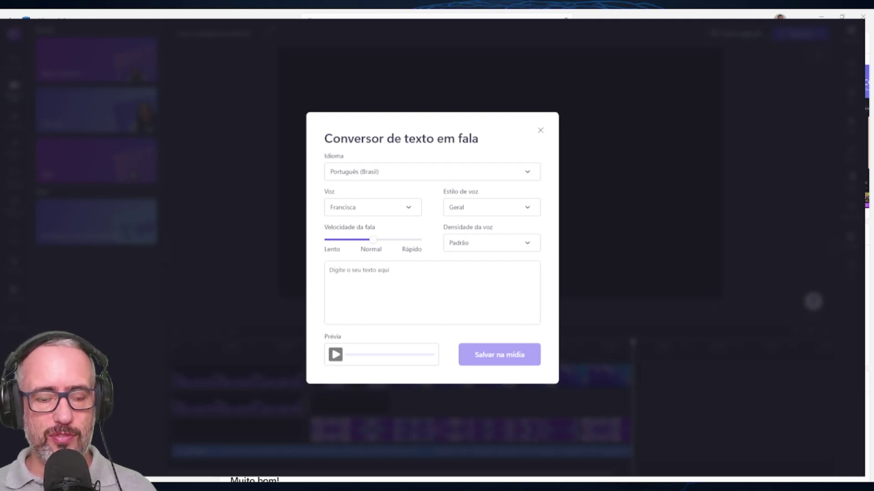
Paste the Portuguese text about artificial intelligence into the speech converter and preview it with the Manuela voice
key(ctrl+v)
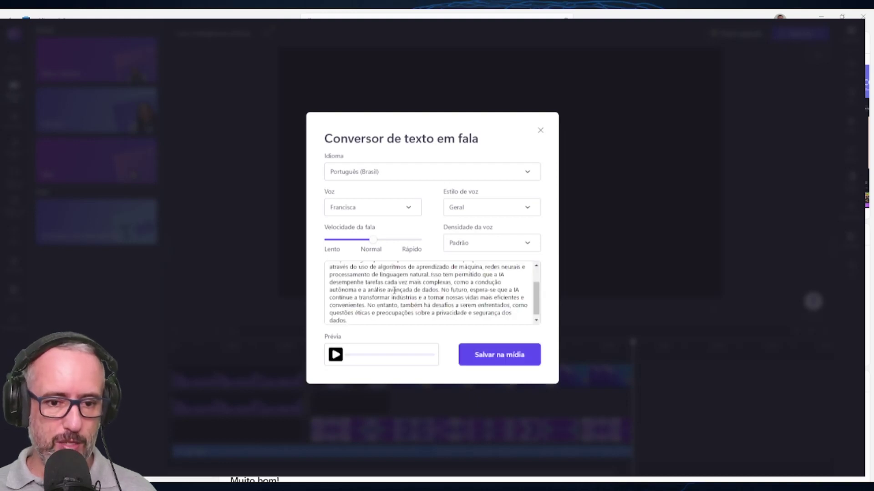
click(403, 215)
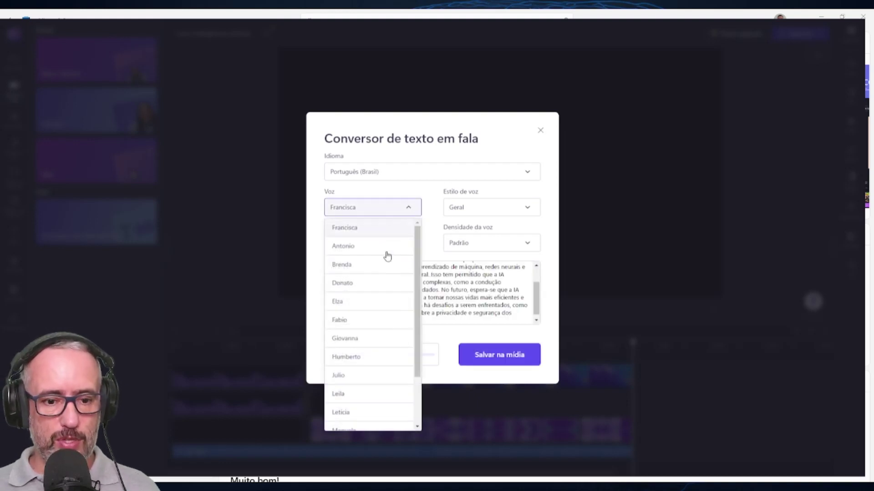
scroll(376, 306, down, 3)
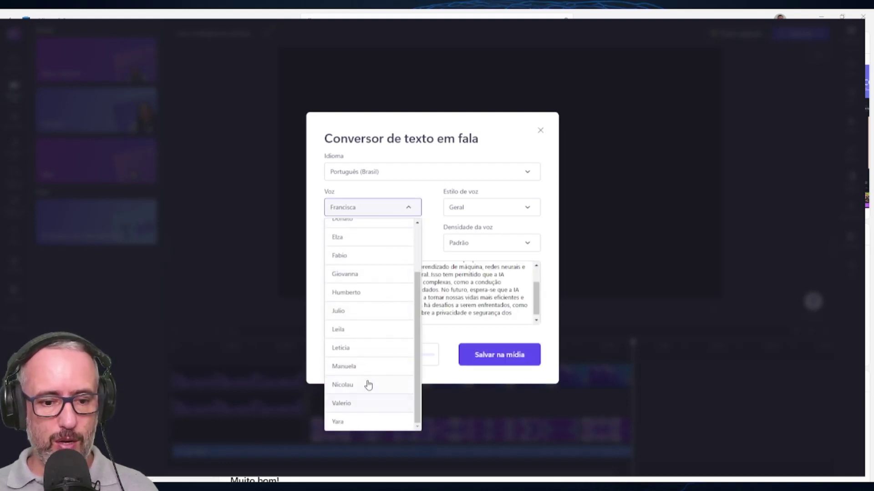
scroll(358, 319, up, 3)
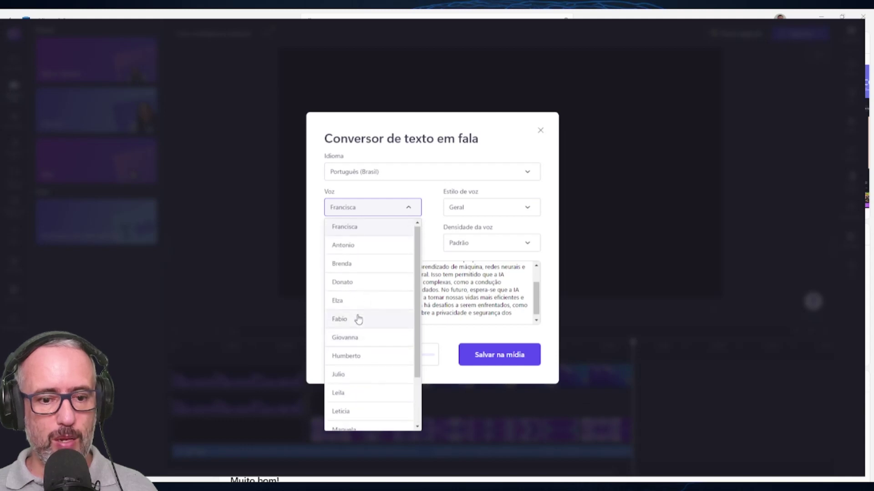
scroll(366, 332, down, 2)
click(368, 364)
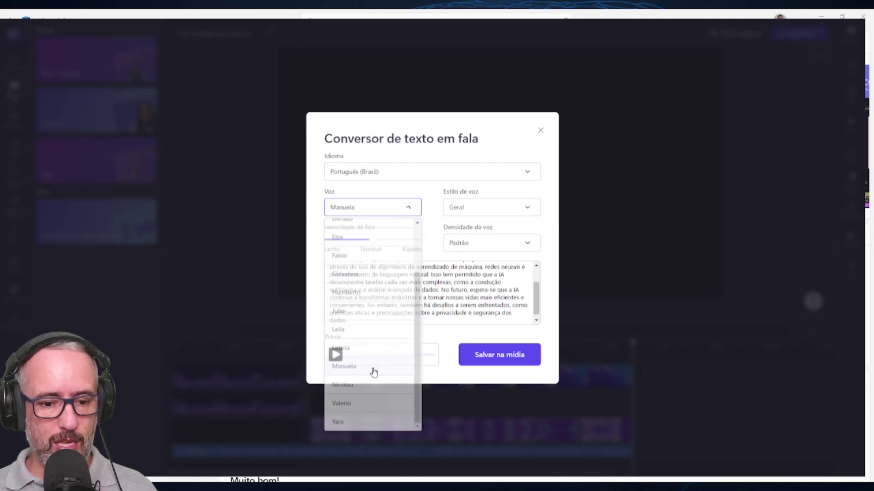
click(335, 357)
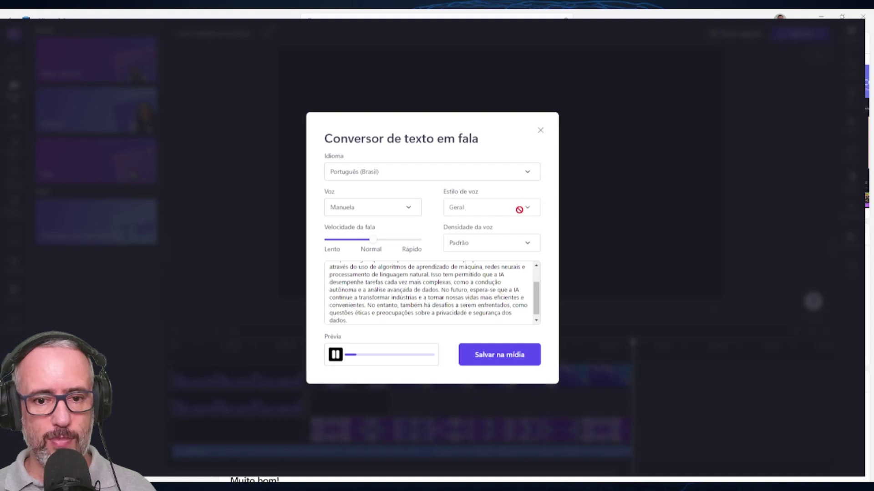
click(338, 355)
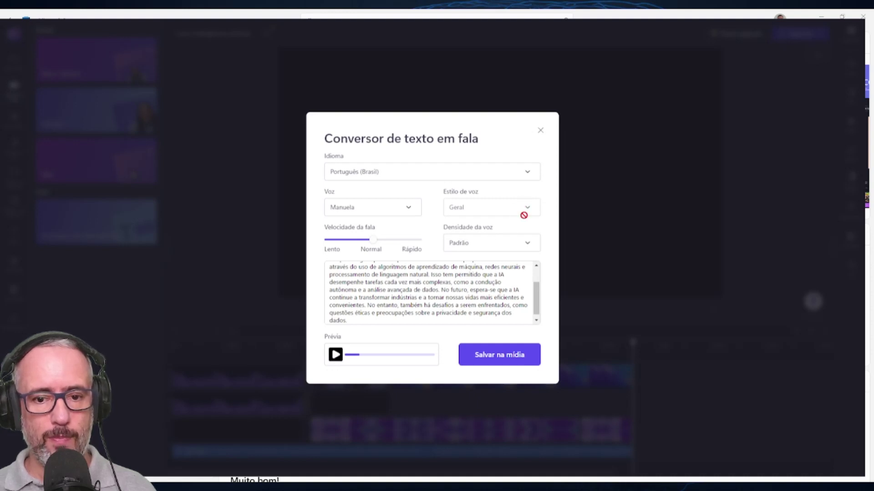
Change the narration voice to Francisca, preview it and raise the speech speed to between Normal and Rápido
click(517, 252)
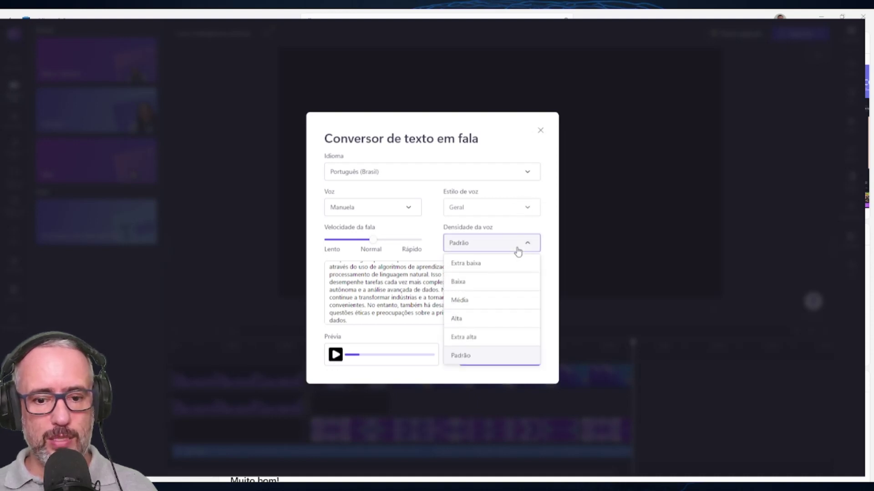
click(343, 206)
scroll(364, 264, up, 1)
click(367, 232)
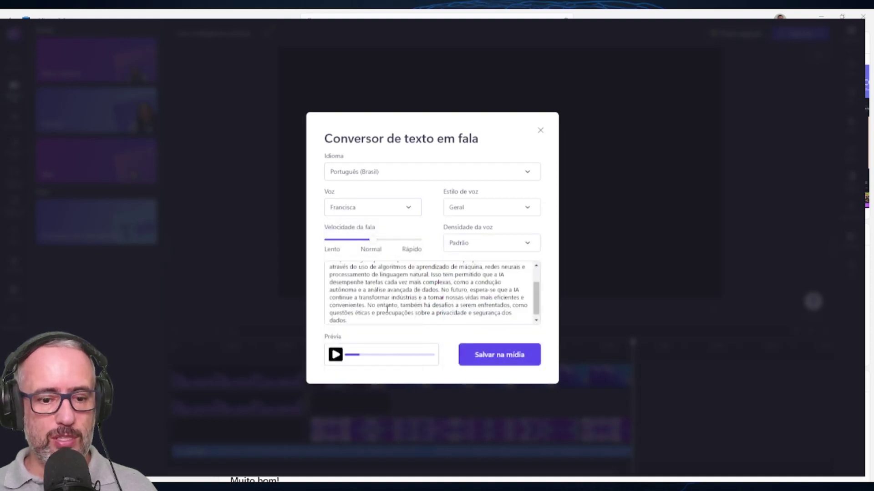
click(335, 356)
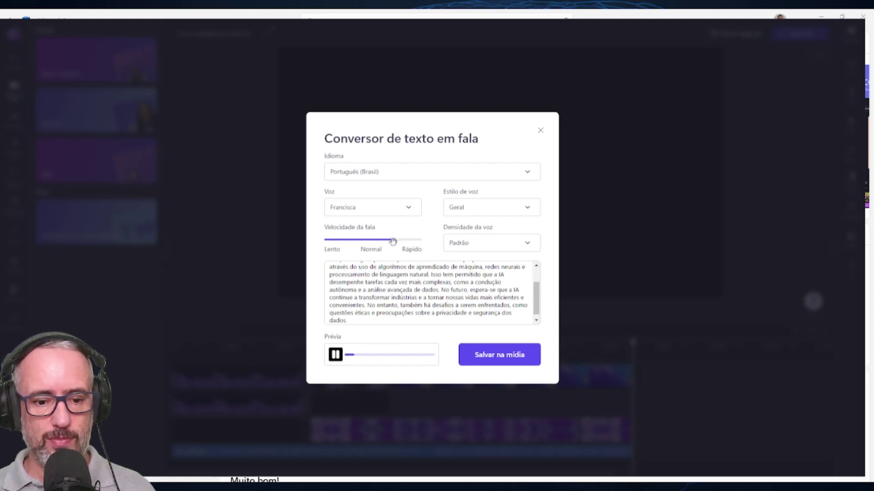
click(334, 356)
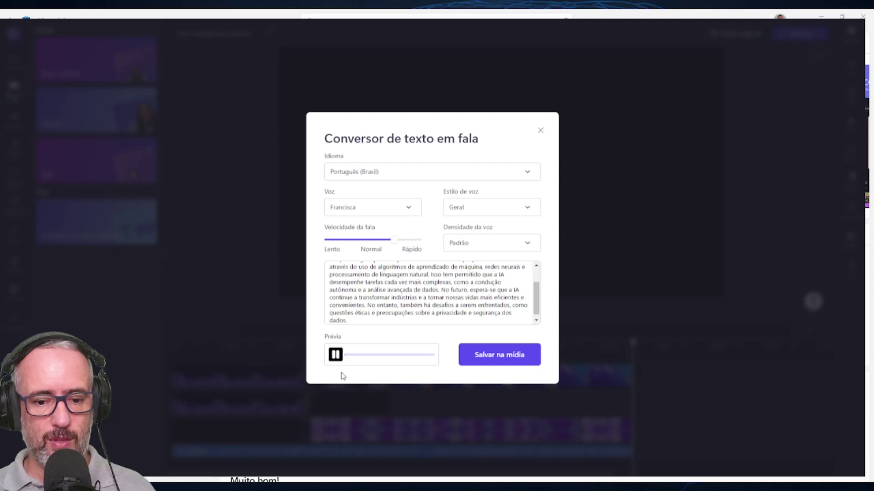
Try the Baixa voice density, set it to Média and save the narration to the project media
click(516, 242)
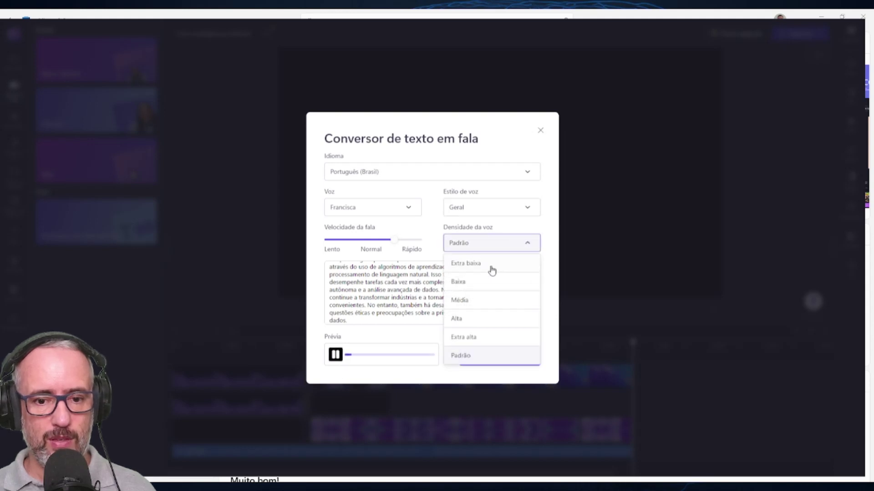
click(476, 287)
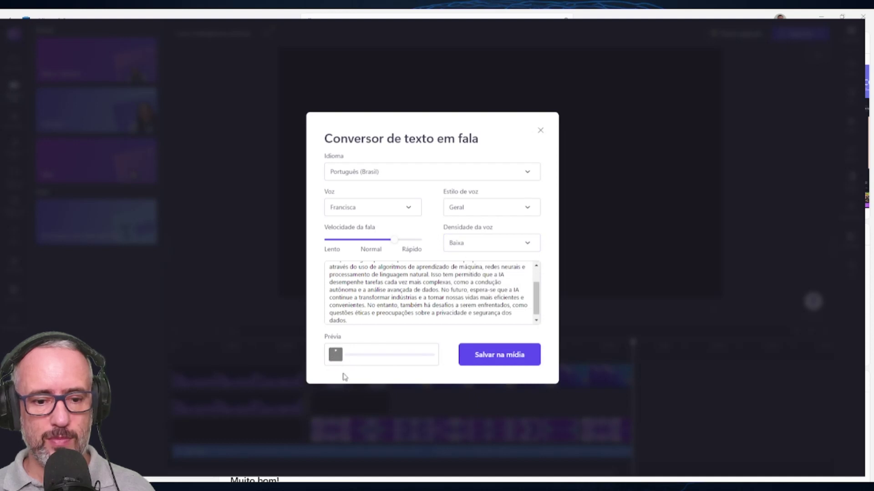
click(522, 243)
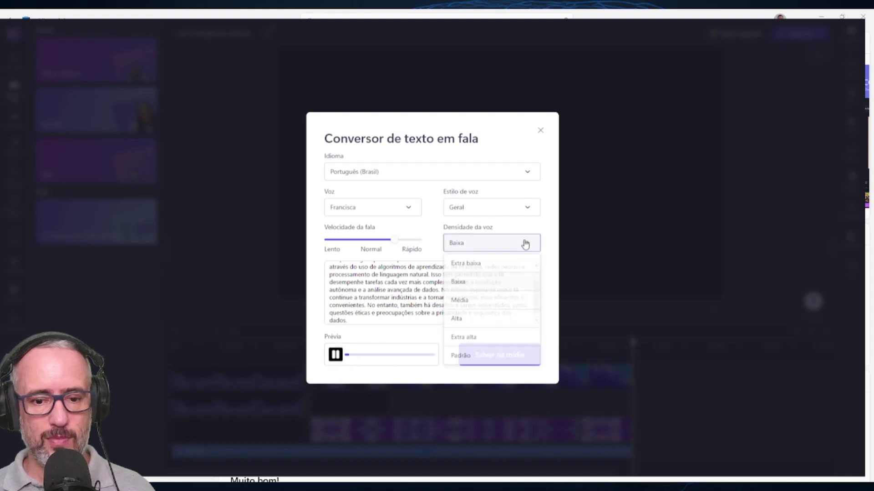
click(479, 308)
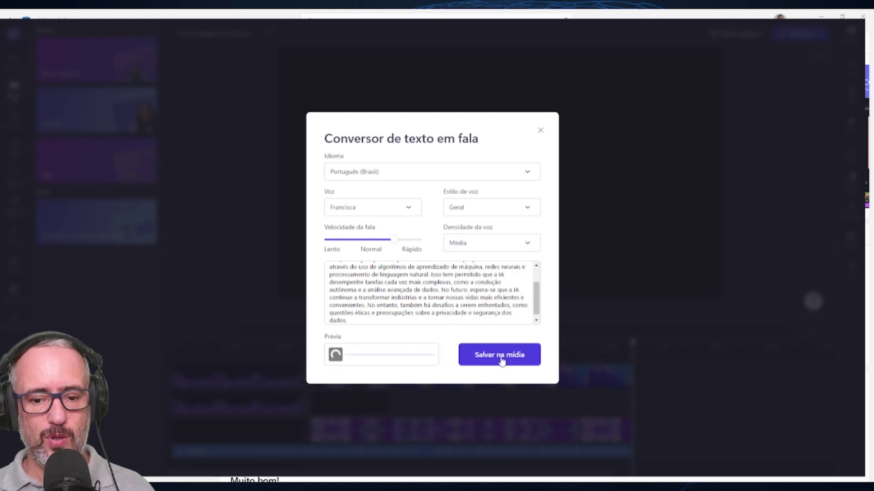
click(336, 354)
click(338, 360)
click(483, 358)
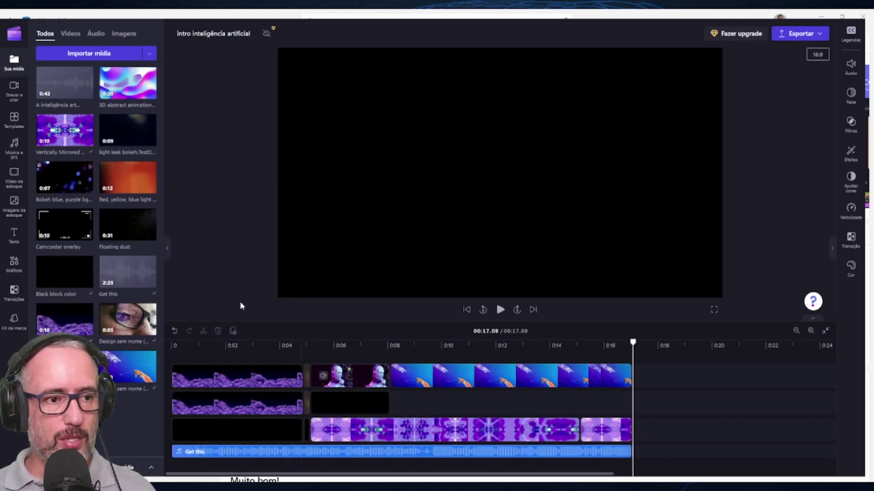
Place the 0:42 narration audio from the project media on the audio track near the start of the timeline
click(14, 90)
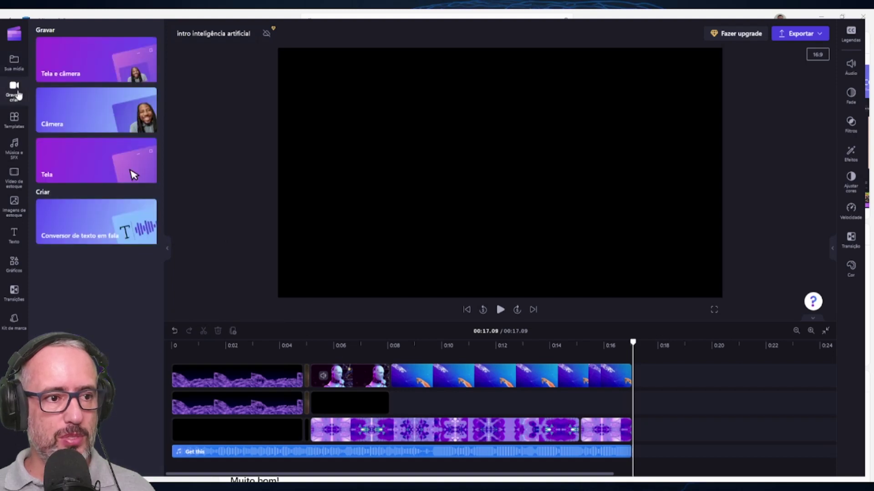
click(13, 121)
click(14, 63)
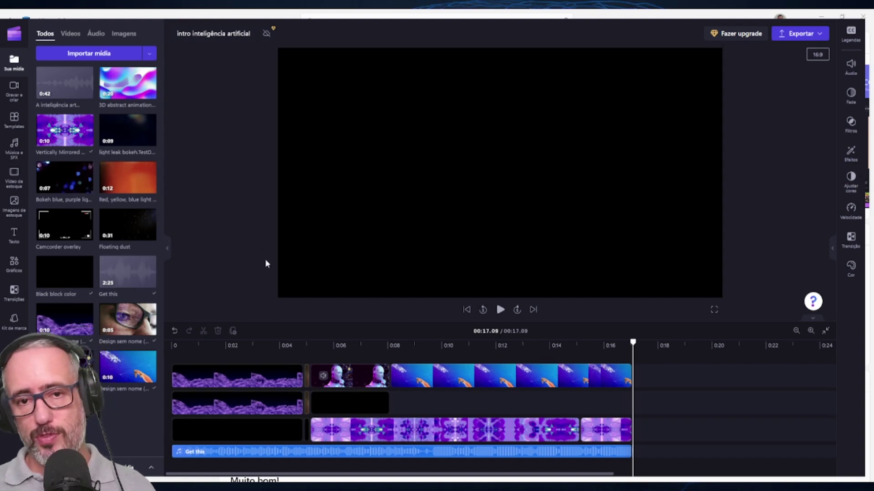
drag(64, 89, 205, 453)
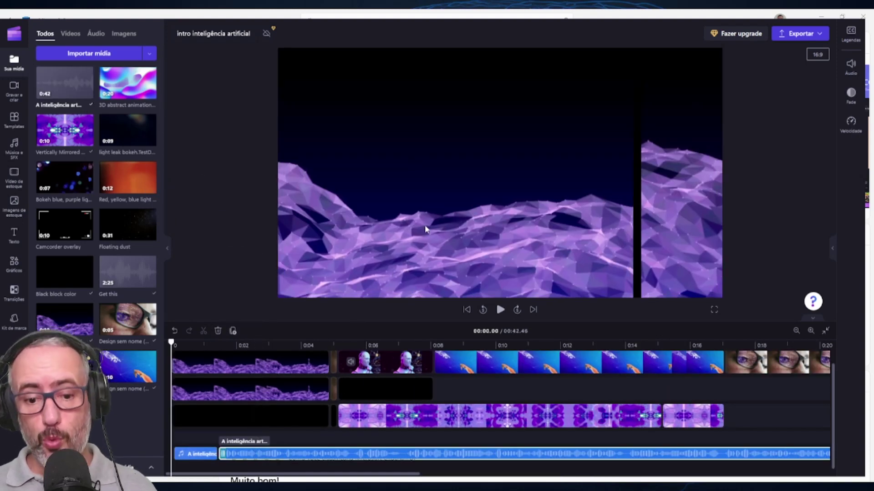
Check the clips covering the narration's full length, play the video with the narration and jump to about 22 seconds
scroll(413, 344, down, 3)
click(577, 363)
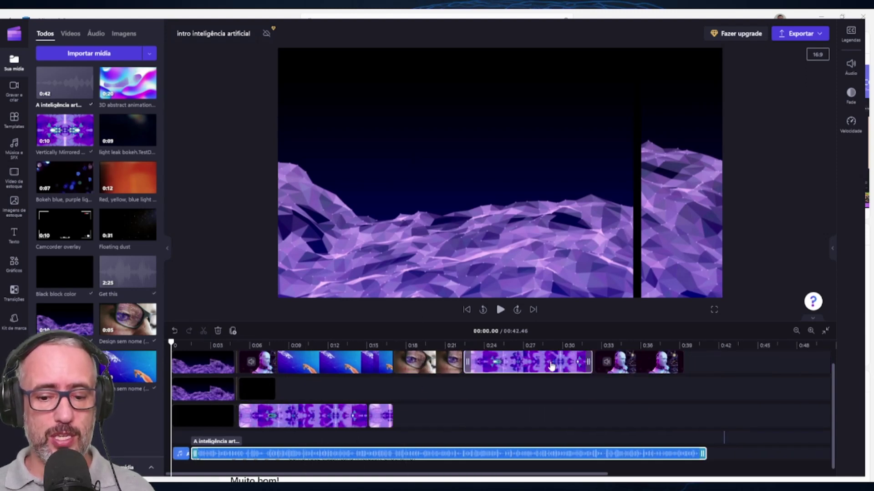
click(600, 362)
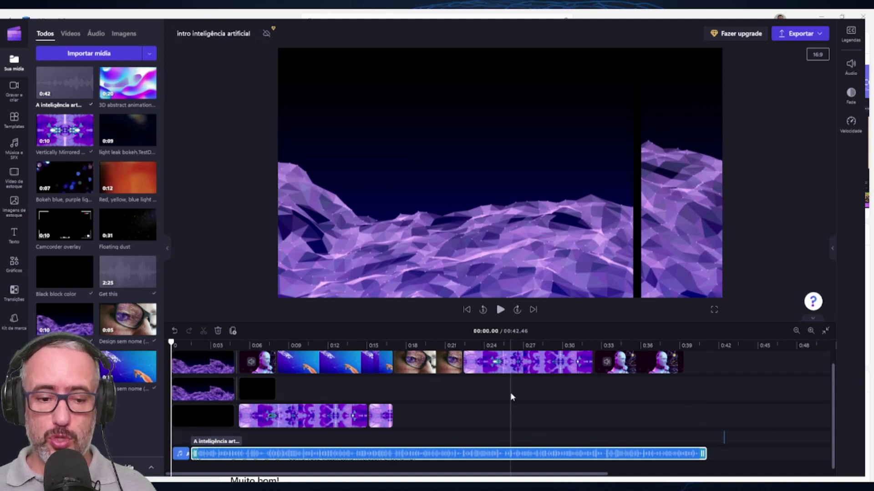
click(500, 310)
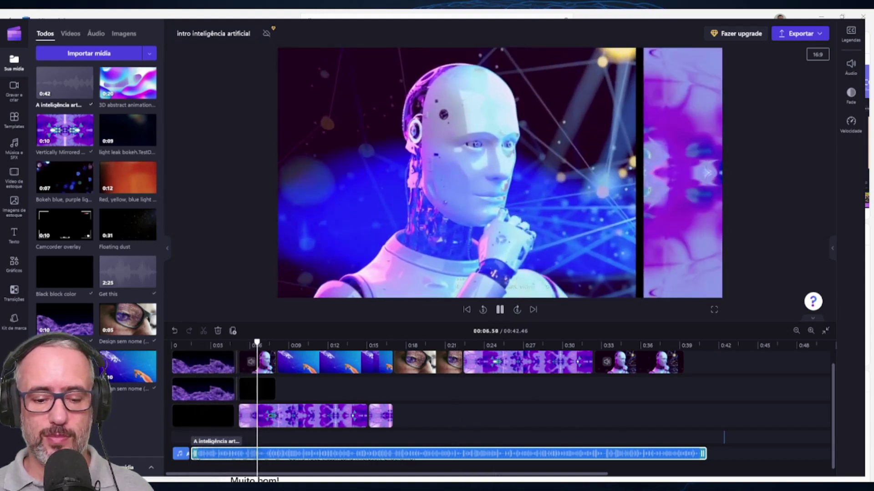
click(463, 345)
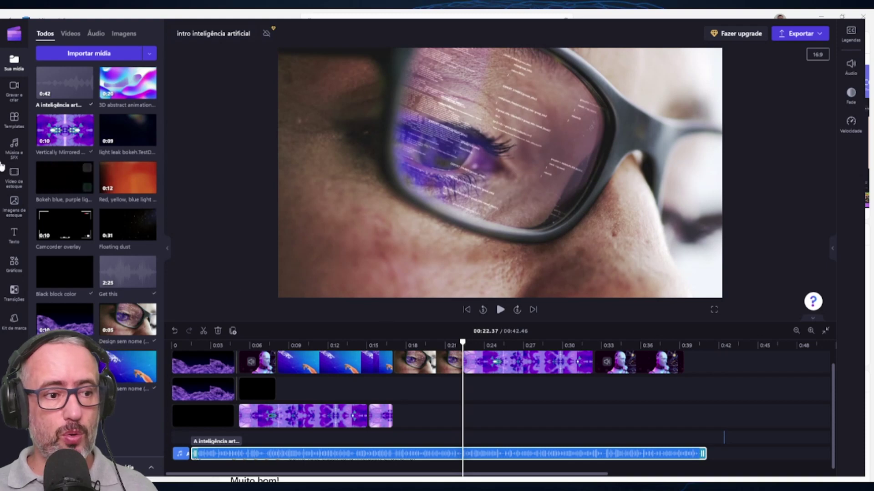
Show the music and sound effects library, replay the video from the start and scrub through it to about 12 seconds
click(17, 151)
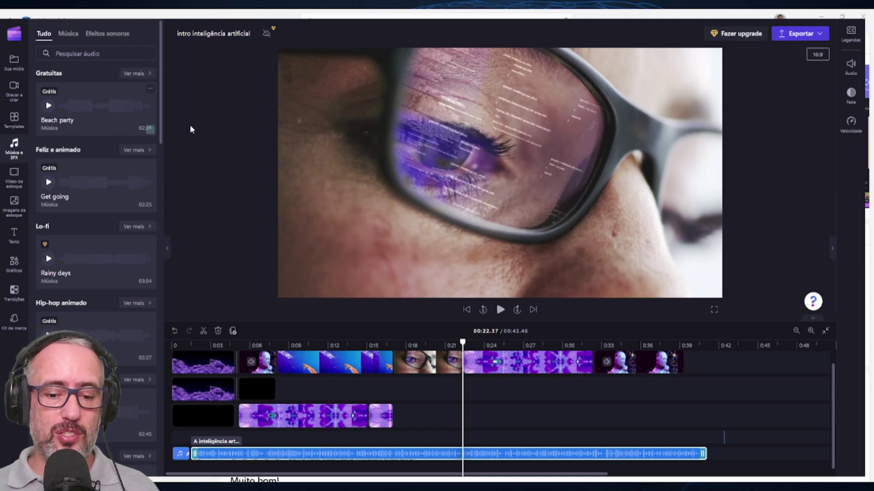
click(466, 309)
click(501, 309)
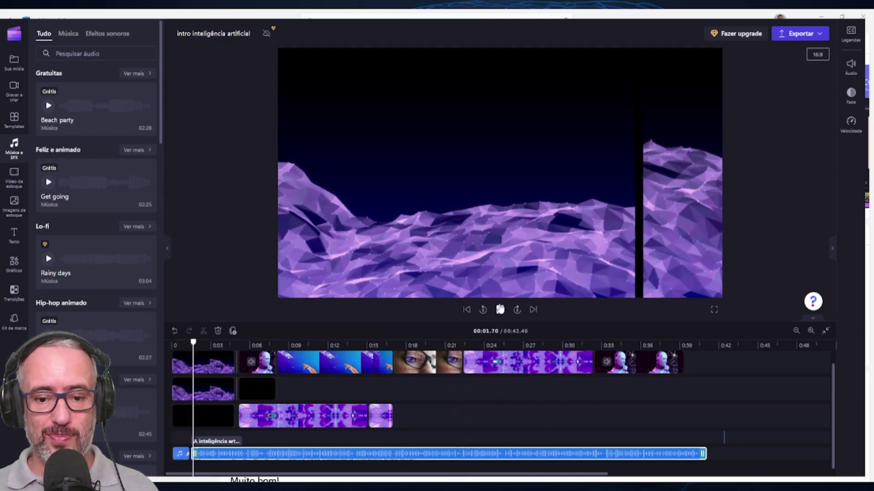
drag(244, 343, 441, 360)
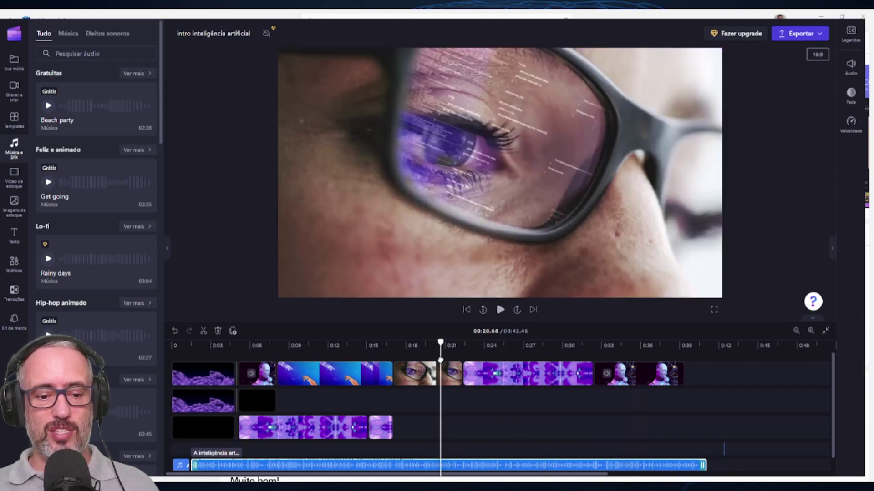
drag(441, 360, 327, 356)
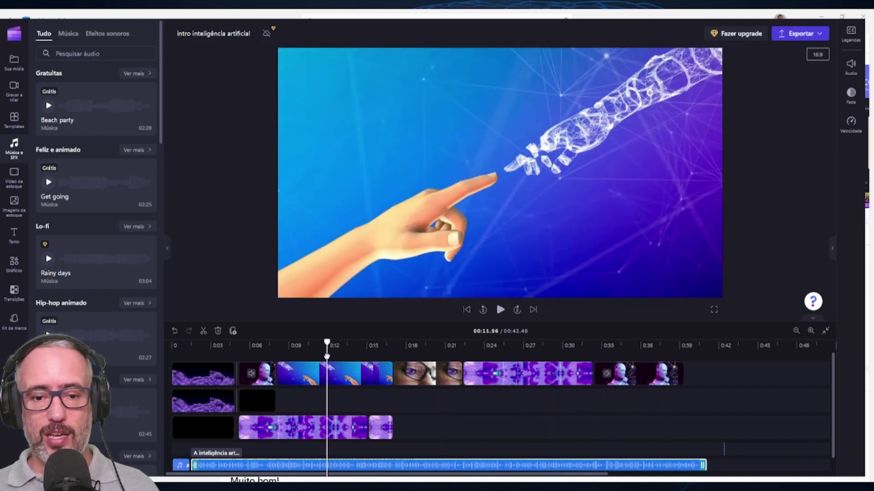